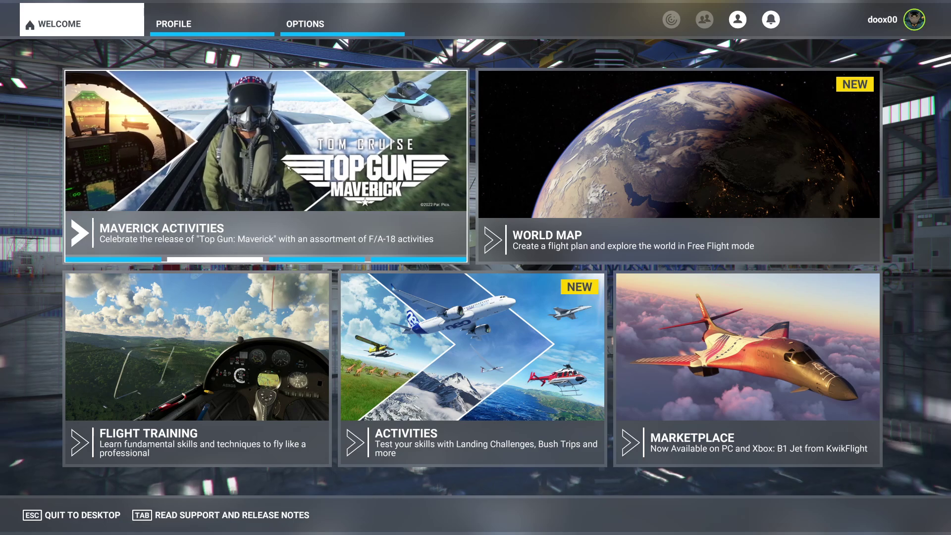
- Go to Options > Controls Options for the FlightSimStuff controller and focus the control search field
click(327, 22)
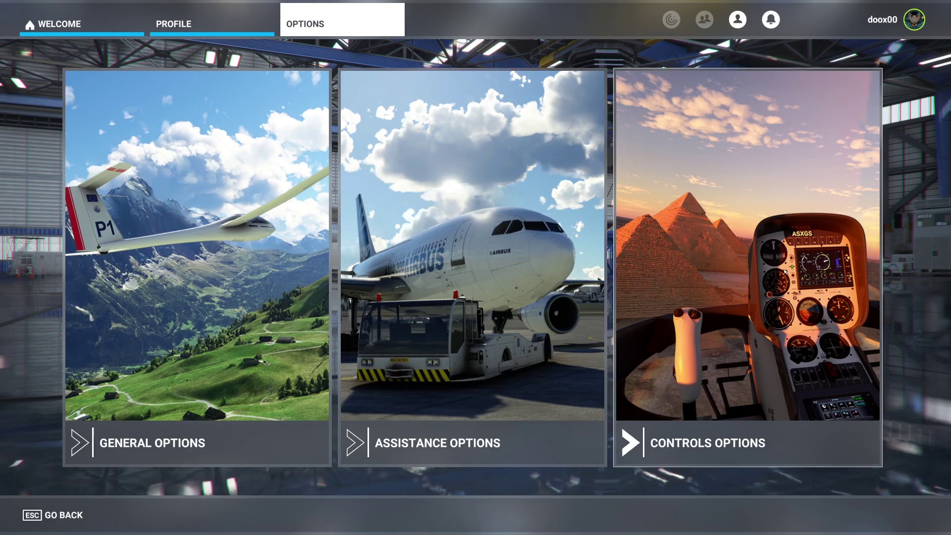
click(782, 272)
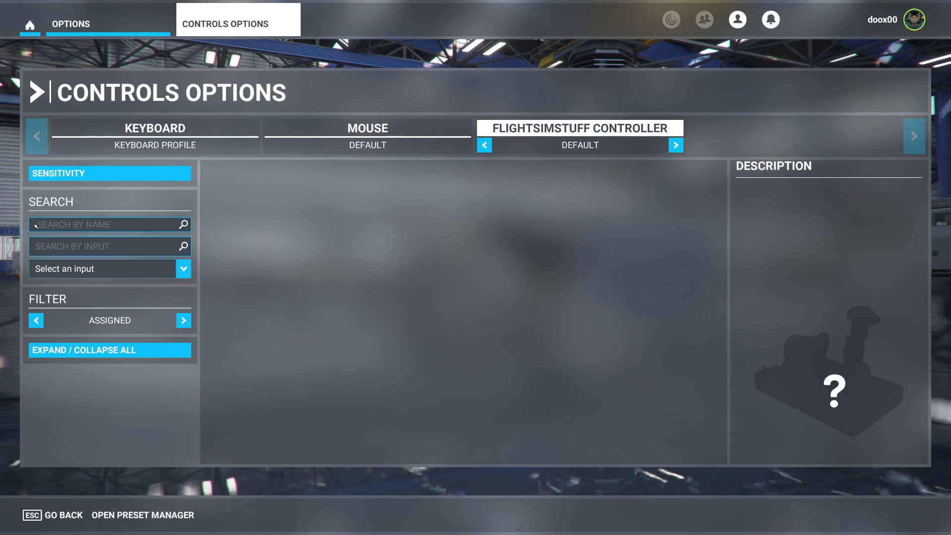
click(99, 226)
- Bind Throttle Axis to Joystick R-Axis X, saving it as a new FlightSimStuff Controller profile
text(throttle)
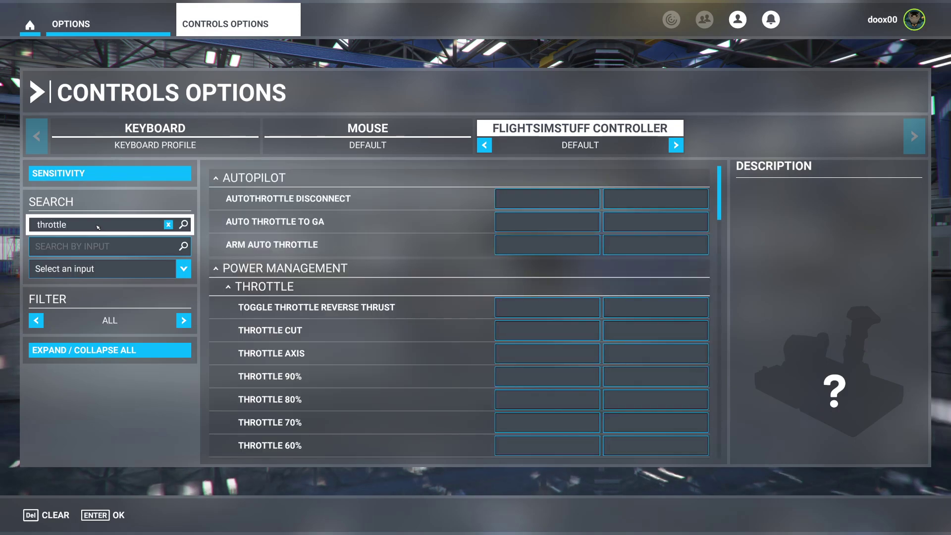
key(Return)
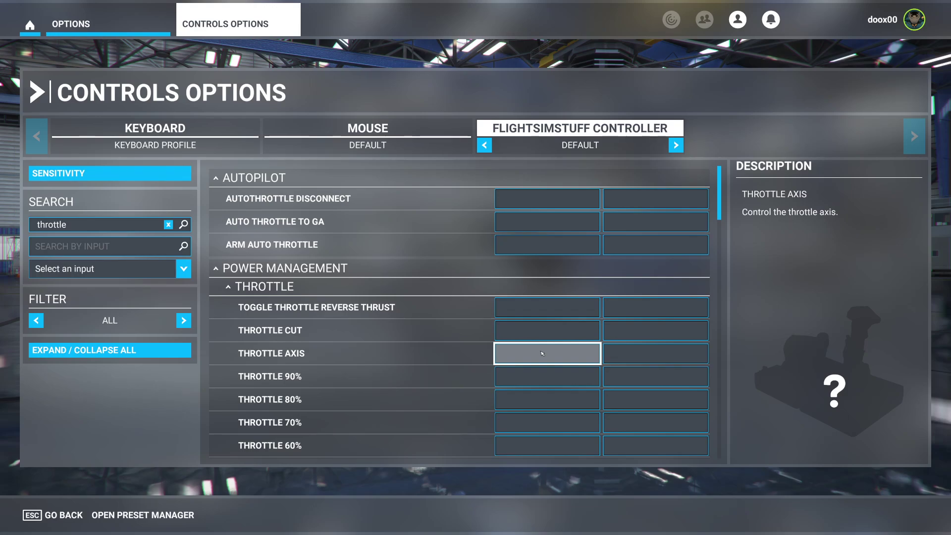
click(556, 355)
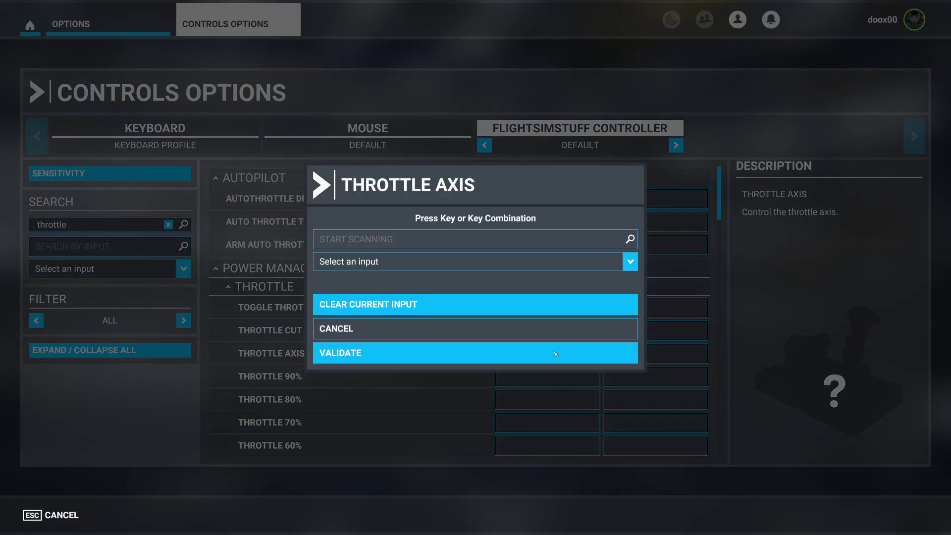
click(395, 240)
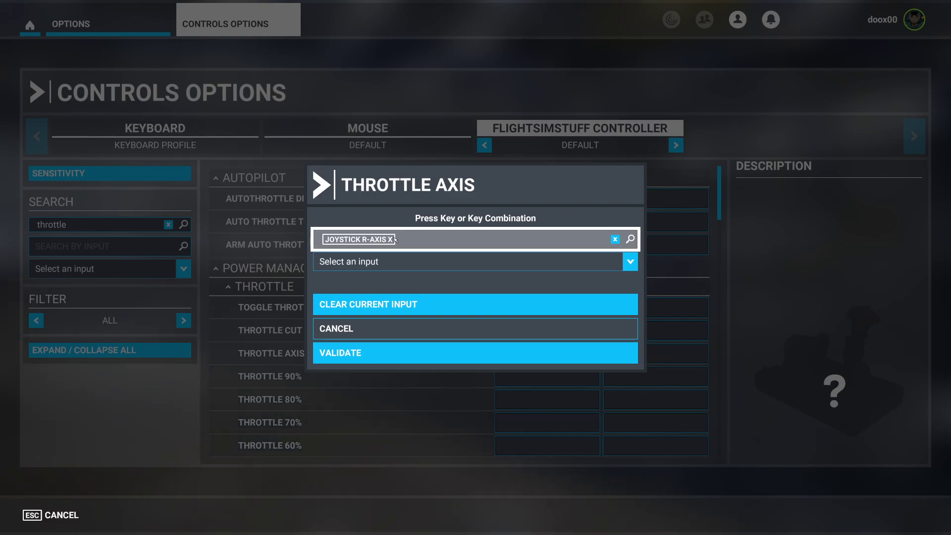
click(354, 355)
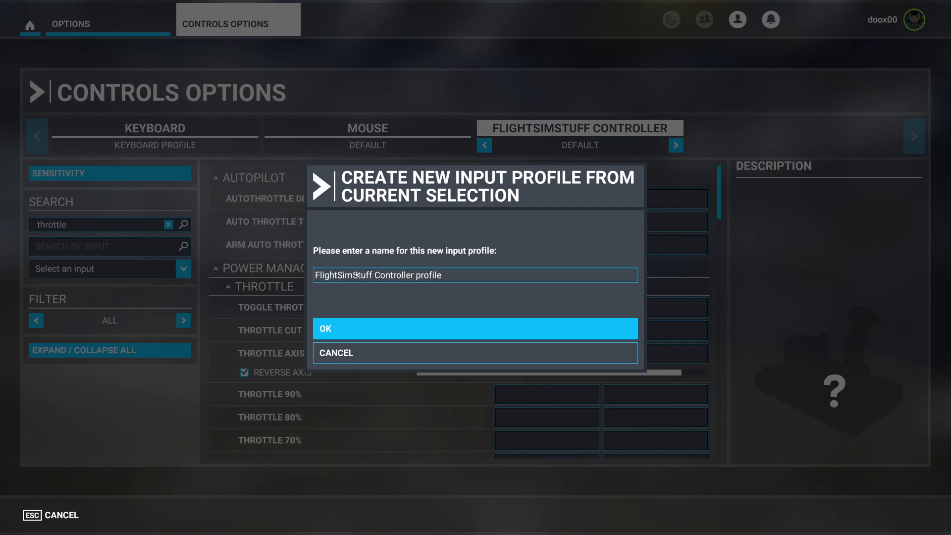
click(341, 330)
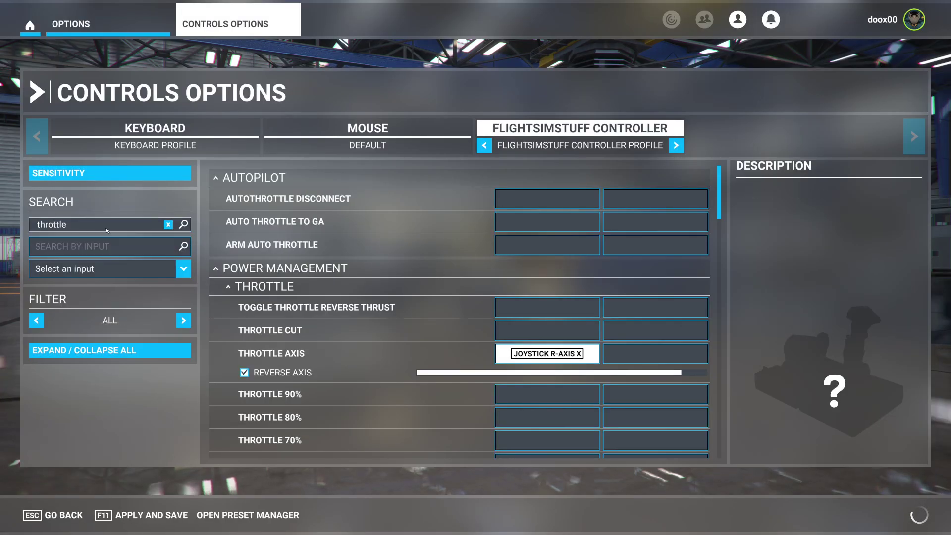
click(104, 227)
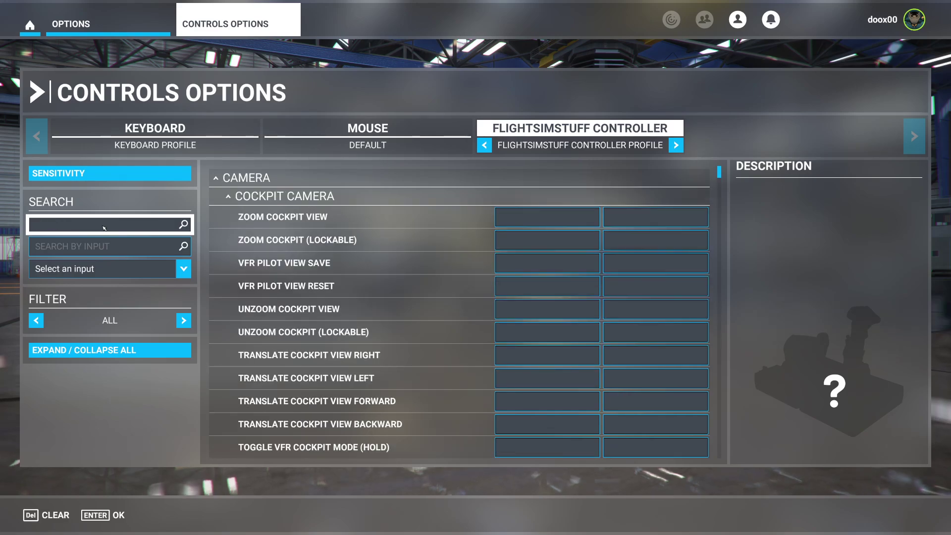
- Search 'prop' and bind Propeller Axis to Joystick R-Axis Y
text(prop)
key(Return)
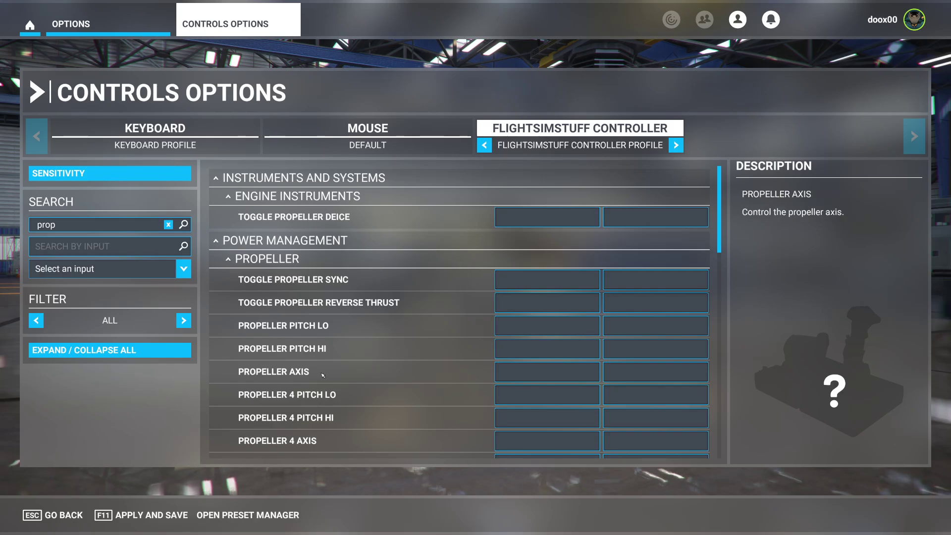
click(538, 372)
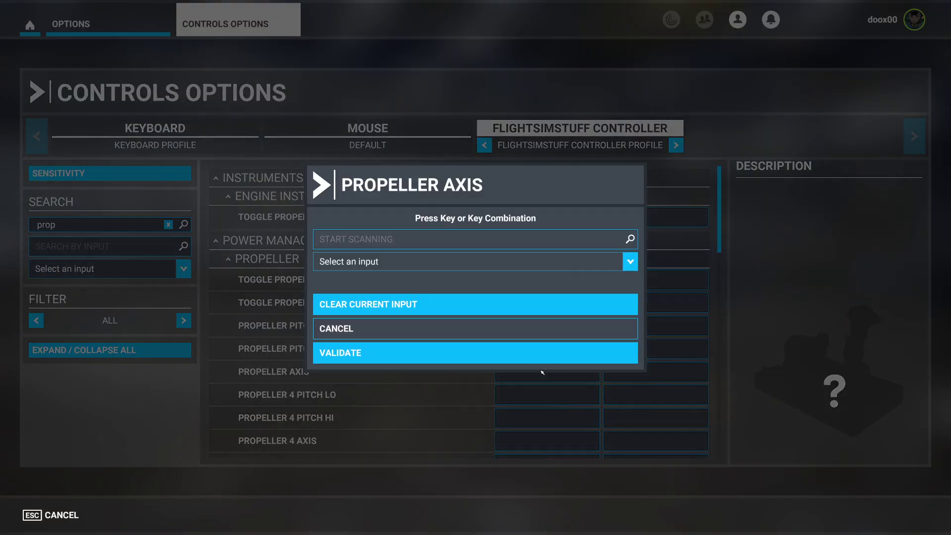
click(371, 240)
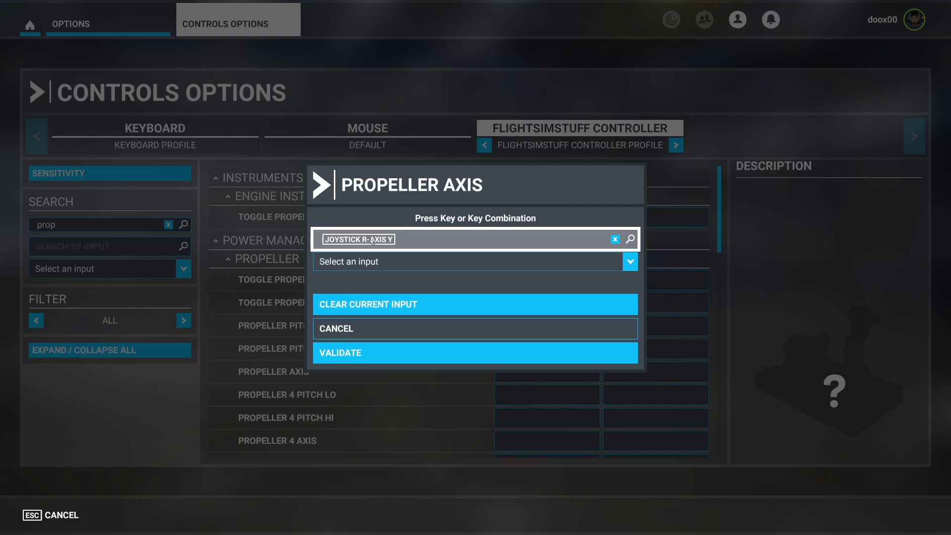
click(351, 354)
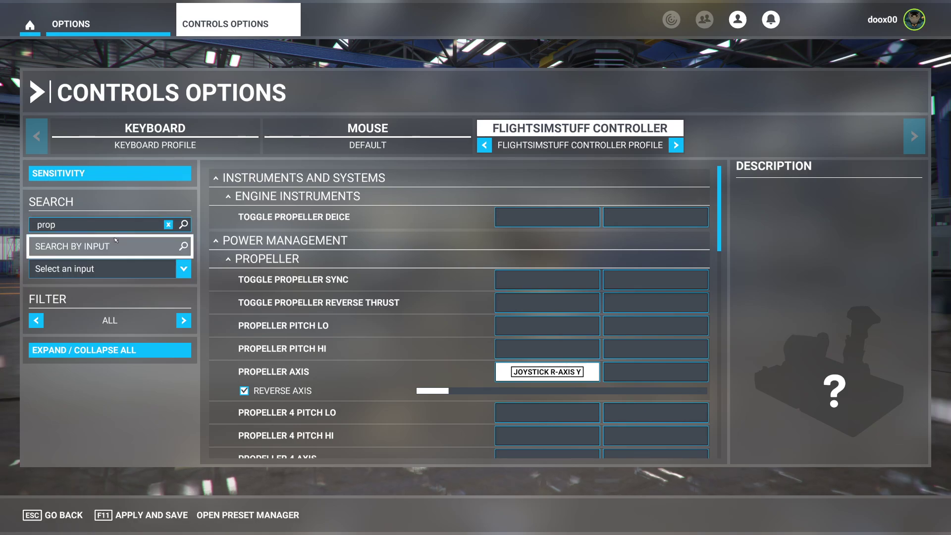
click(99, 223)
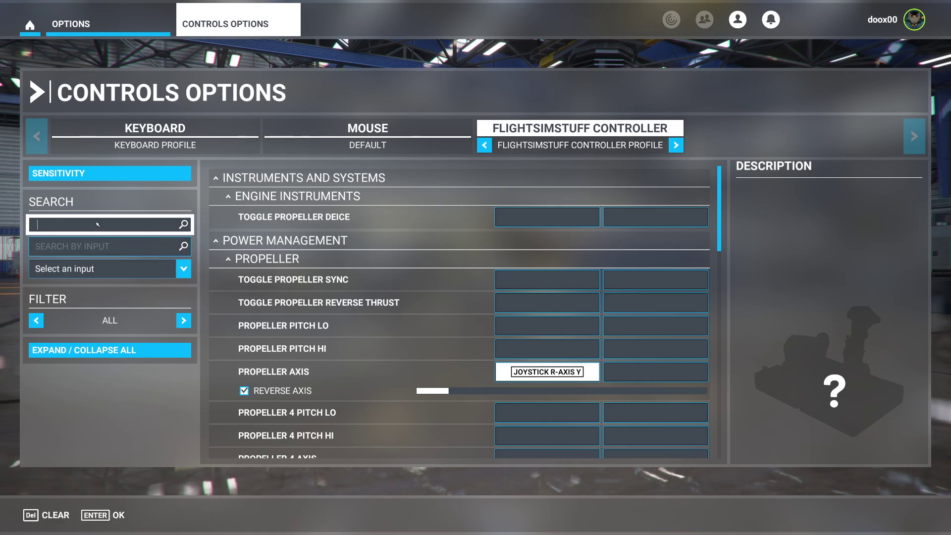
- Search 'mixture' and bind Mixture Axis (-100 to 100%) to Joystick R-Axis Z
text(mixture)
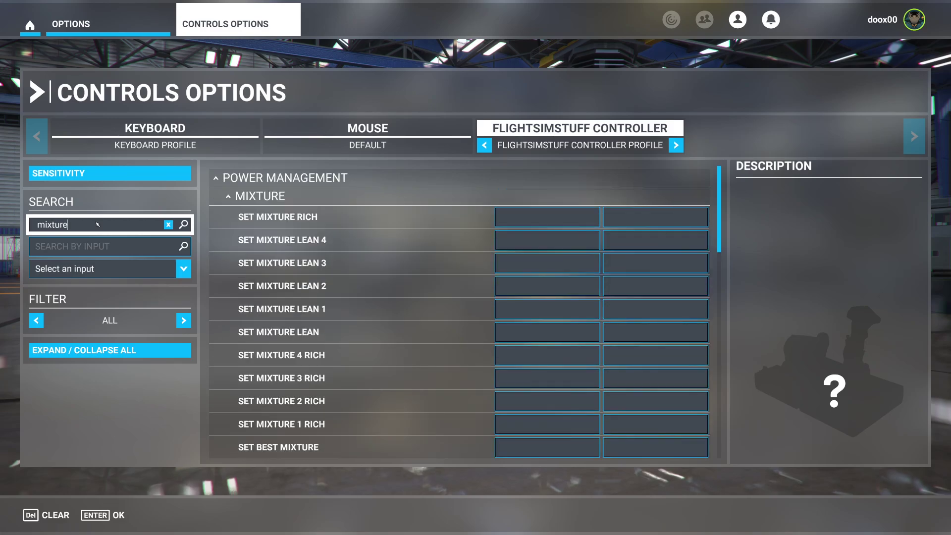
key(Return)
scroll(329, 277, down, 3)
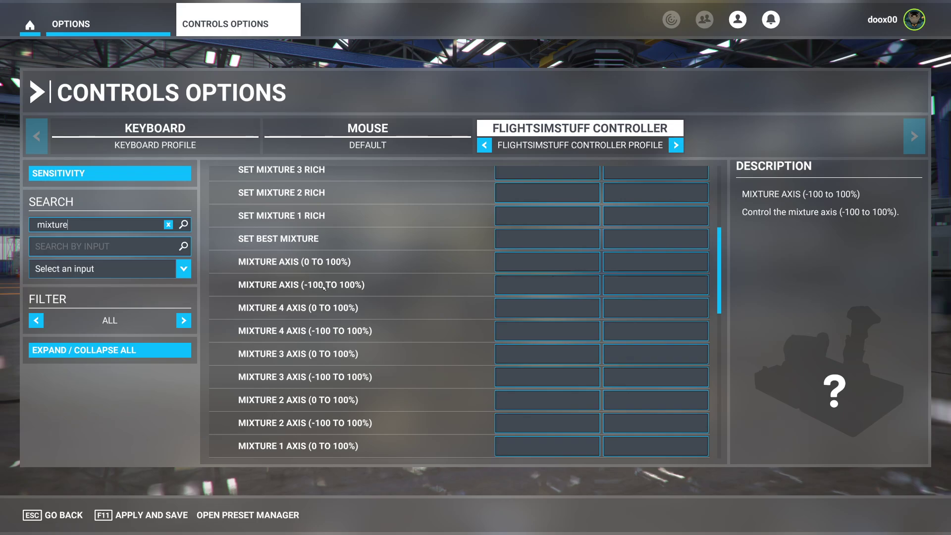
click(545, 285)
click(361, 240)
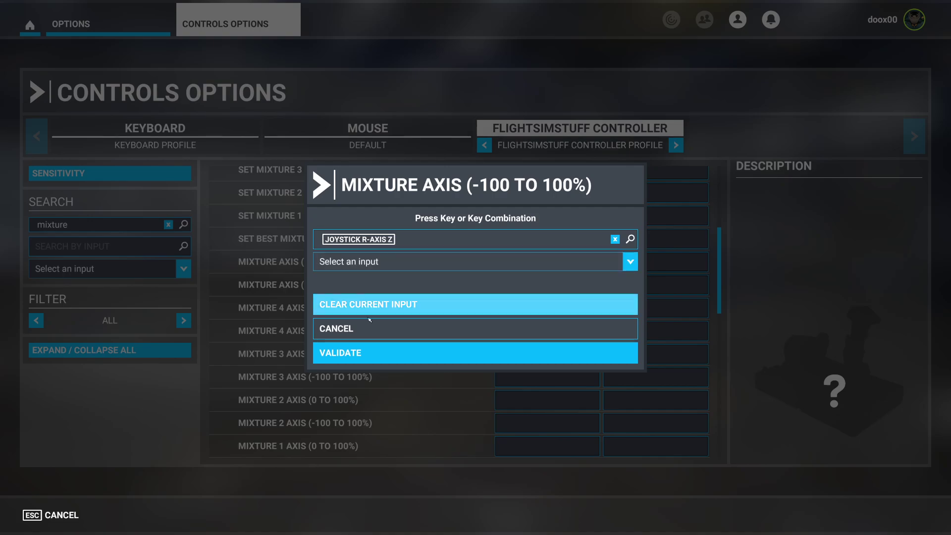
click(355, 353)
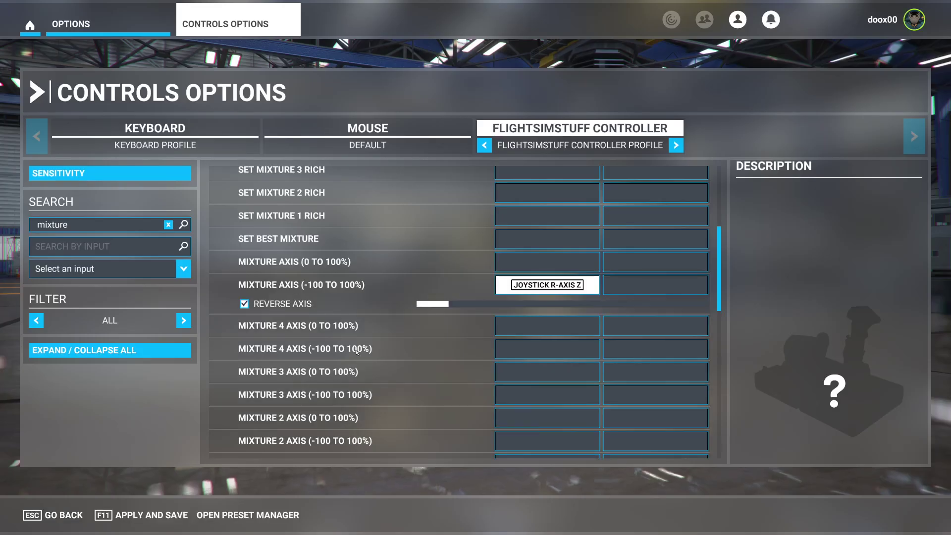
click(94, 226)
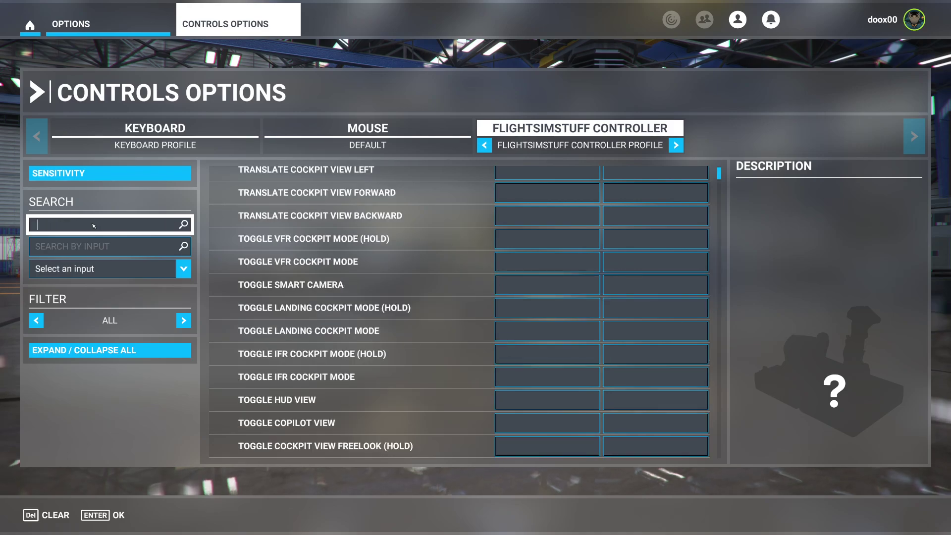
- Search 'trim' and start scanning an input for Elevator Trim Axis
text(trim)
key(Return)
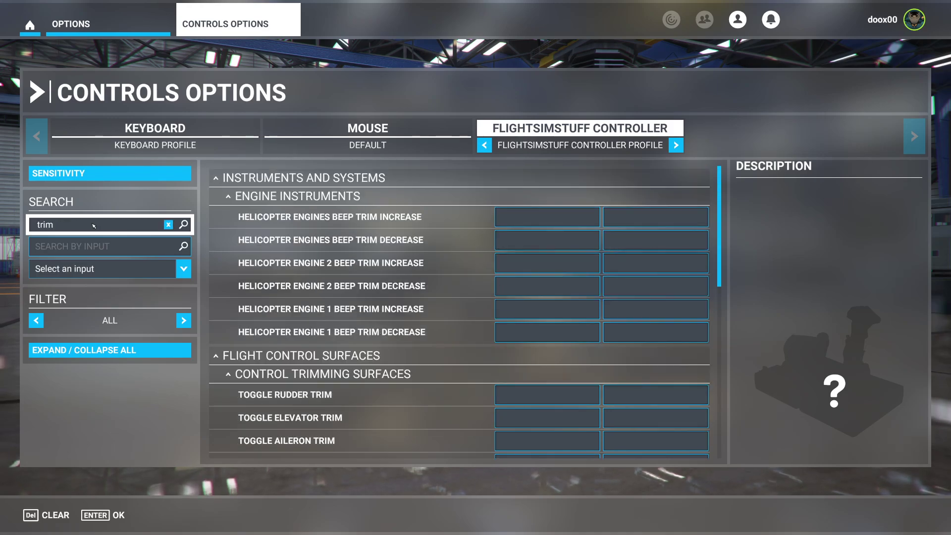
scroll(350, 327, down, 5)
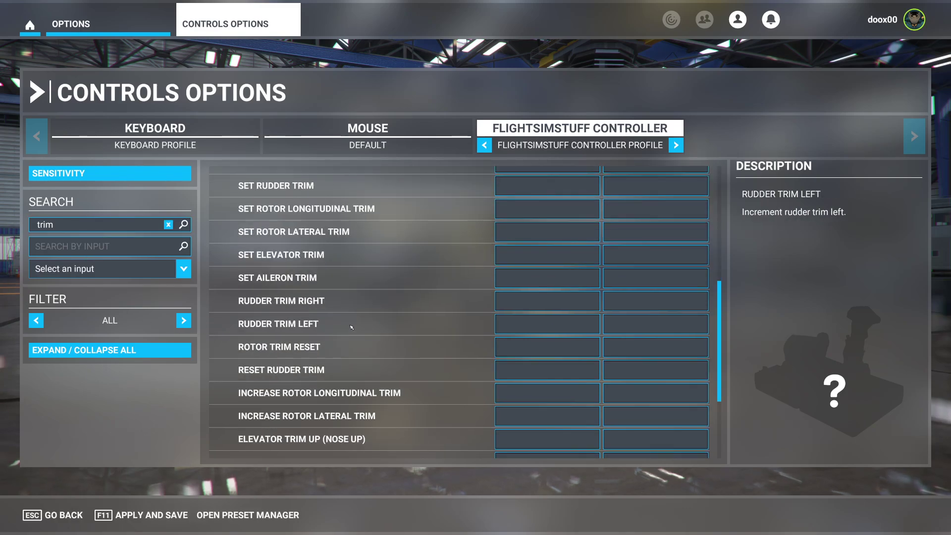
scroll(370, 325, down, 1)
scroll(369, 324, down, 1)
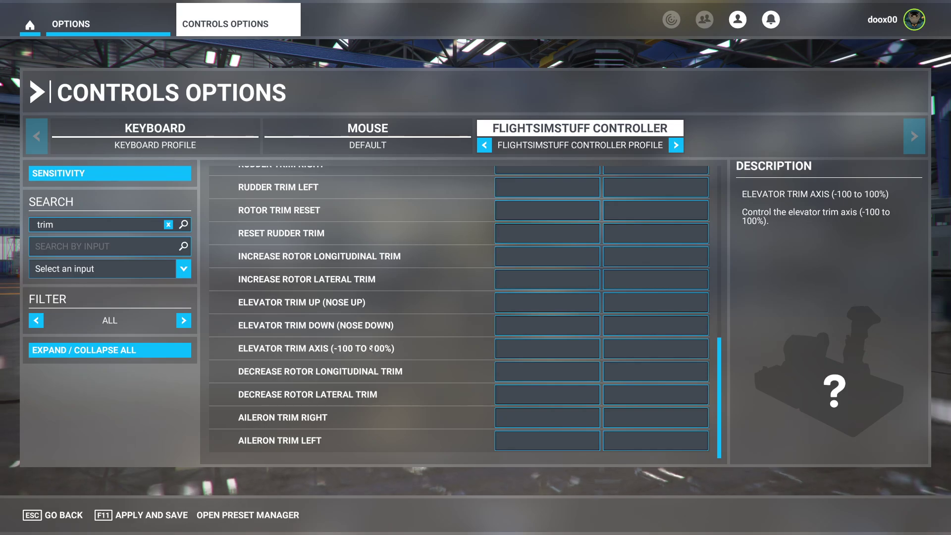
click(552, 351)
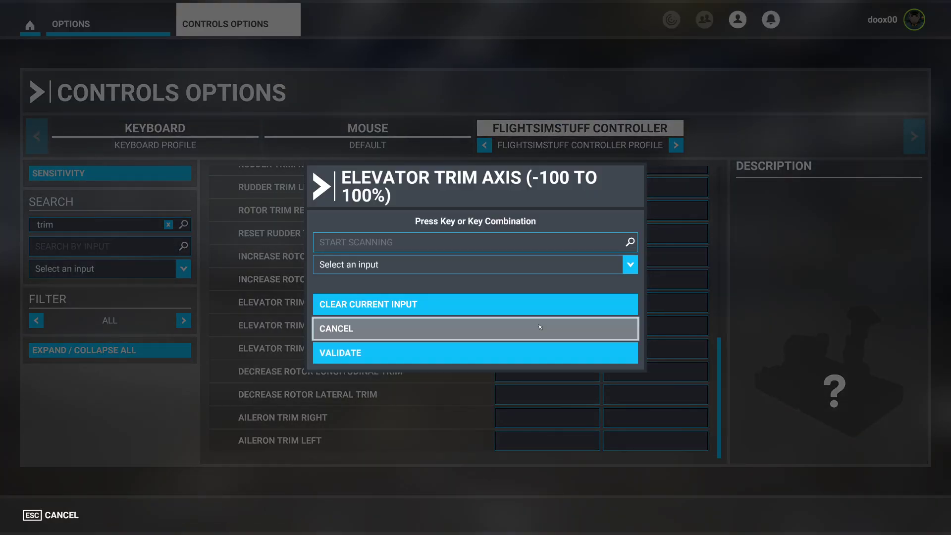
click(385, 243)
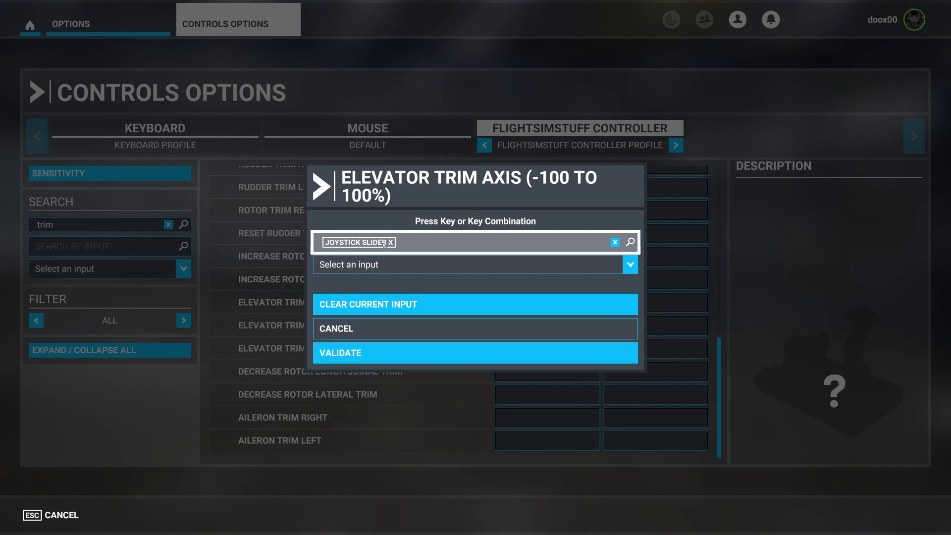
- Choose Joystick Slider X for elevator trim, validate it, and clear the trim search
click(630, 265)
scroll(491, 328, down, 5)
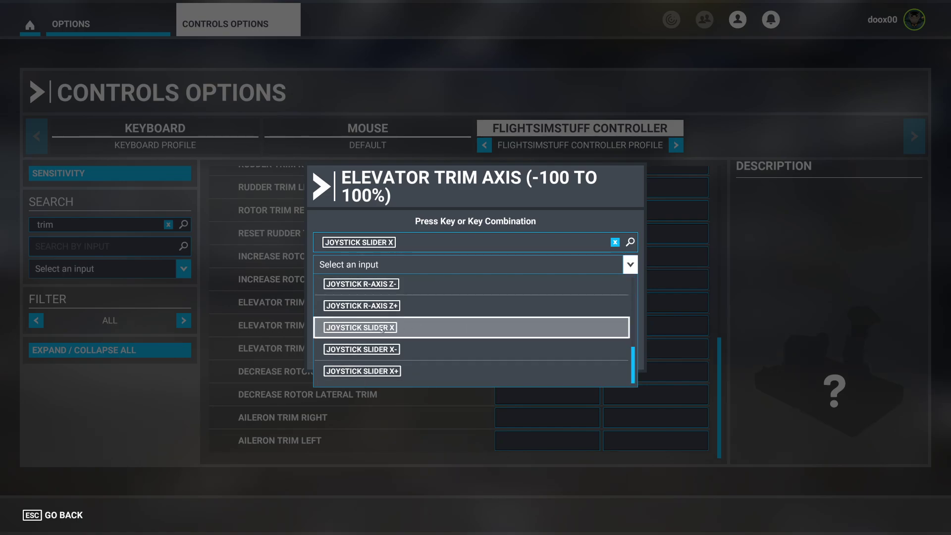
click(417, 196)
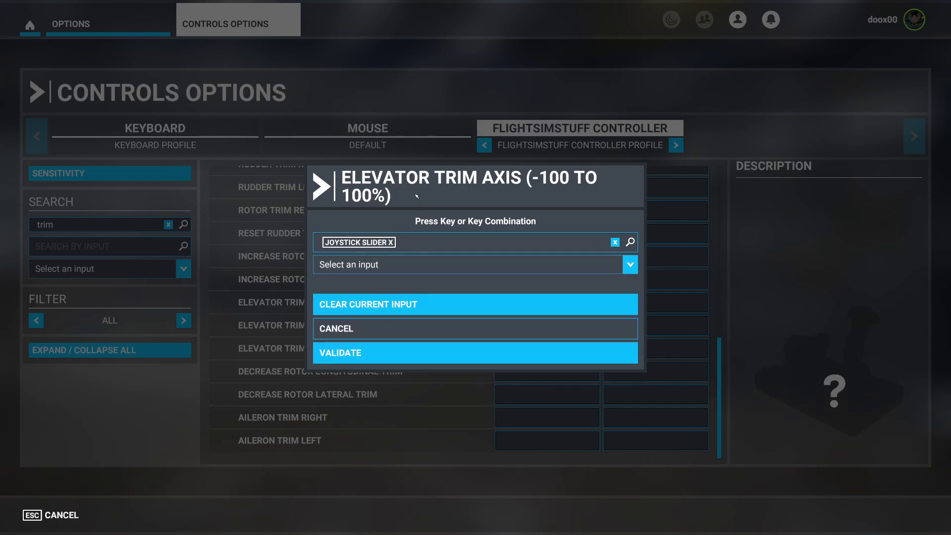
click(359, 354)
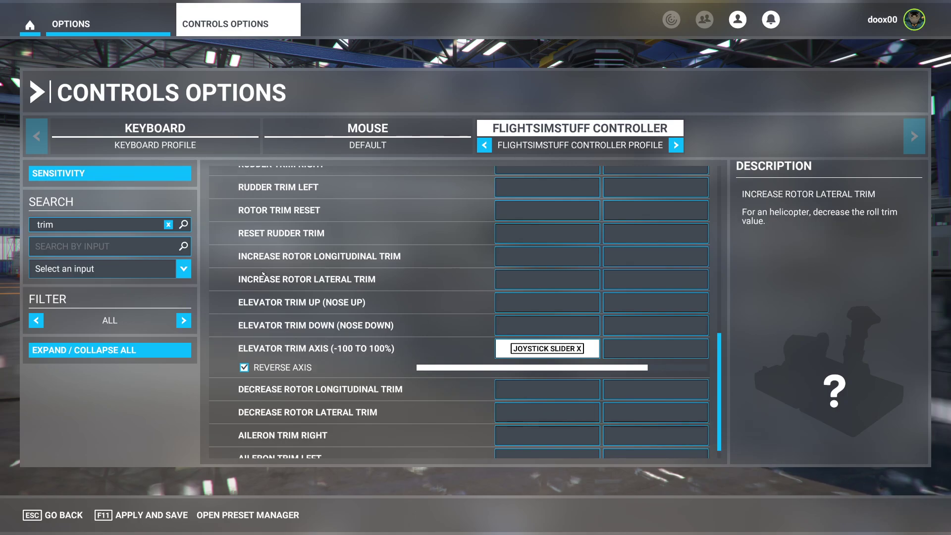
click(103, 228)
key(BackSpace)
key(BackSpace)
key(BackSpace)
key(BackSpace)
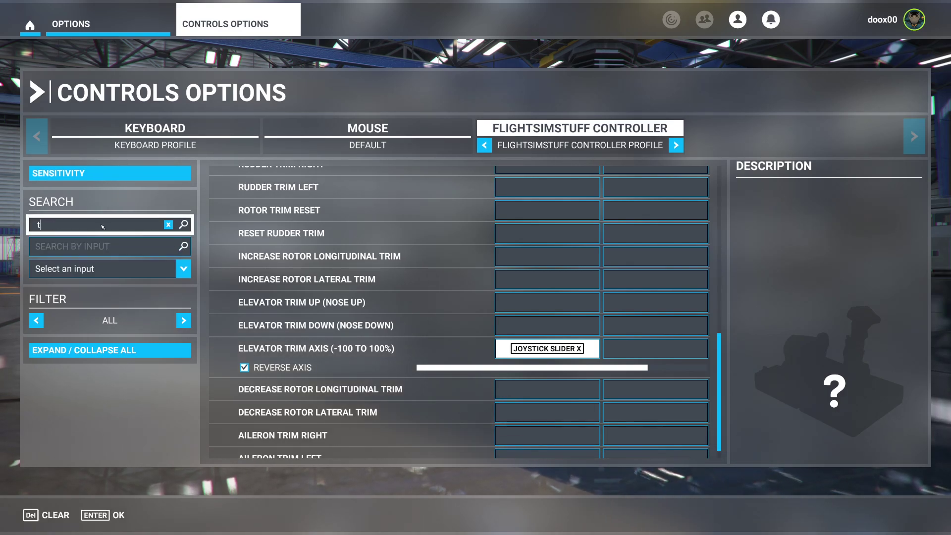
- Search 'flaps' and bind Increase Flaps to button 2
text(flap)
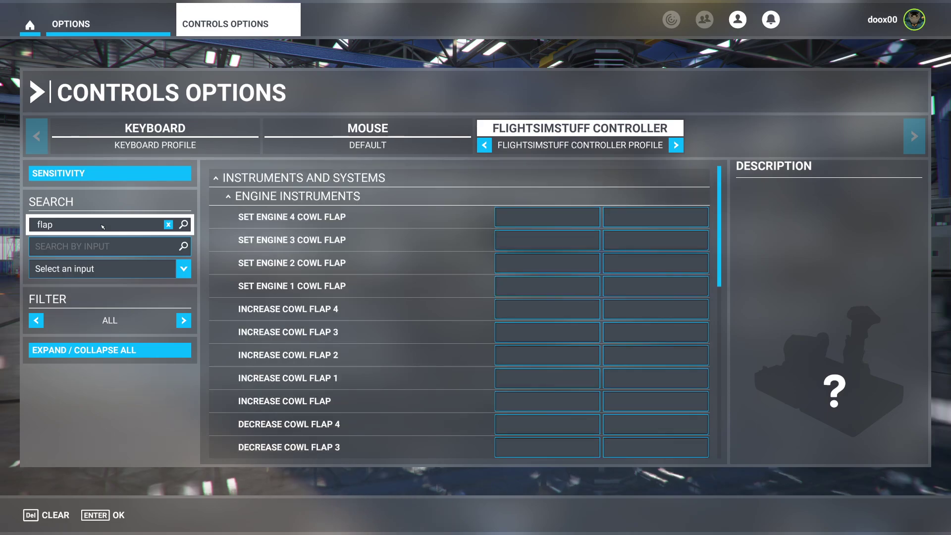
key(Return)
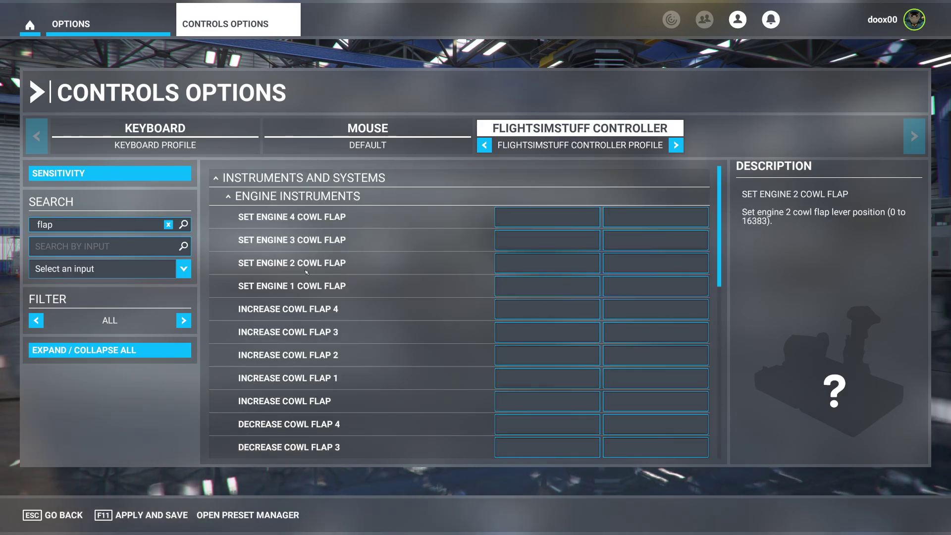
click(85, 230)
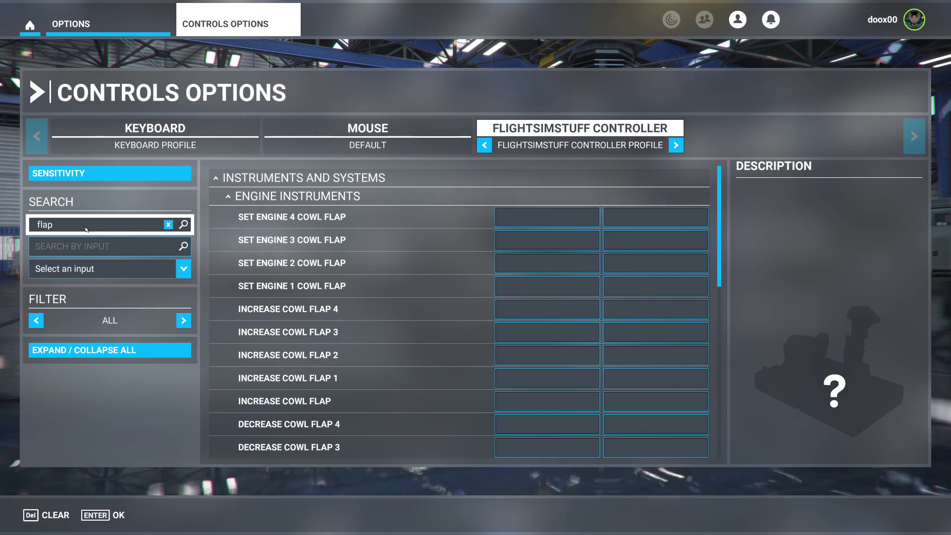
text(s)
key(Return)
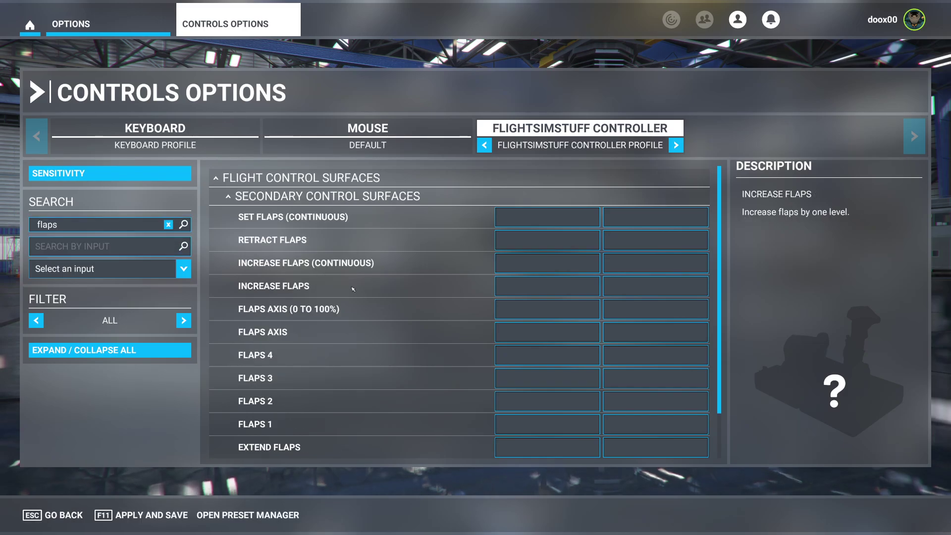
click(557, 290)
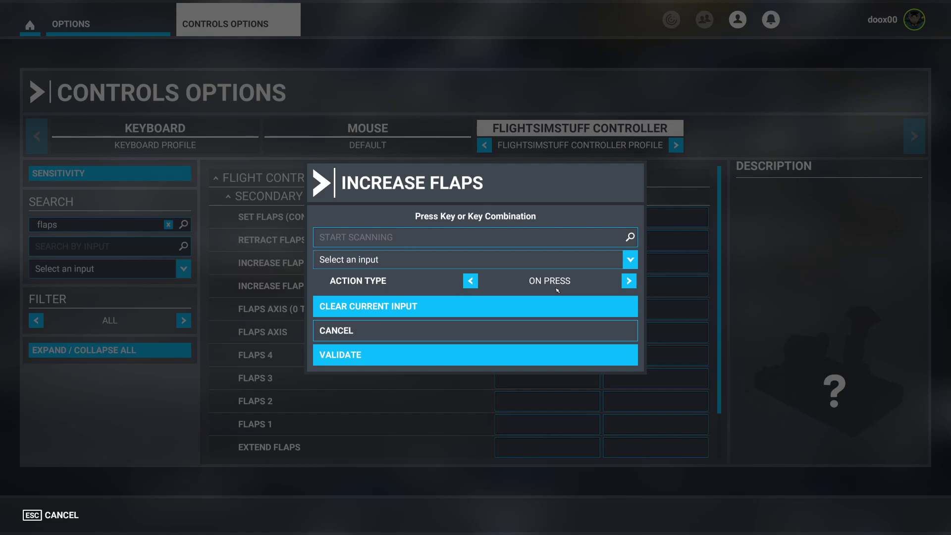
click(491, 239)
key(2)
click(396, 355)
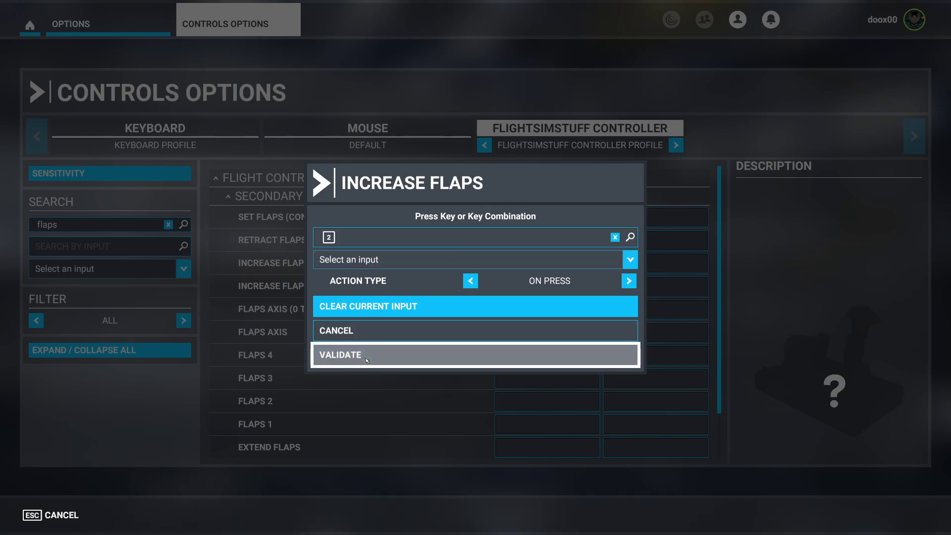
- Bind Decrease Flaps to button 1 and save the controller profile
scroll(377, 378, down, 2)
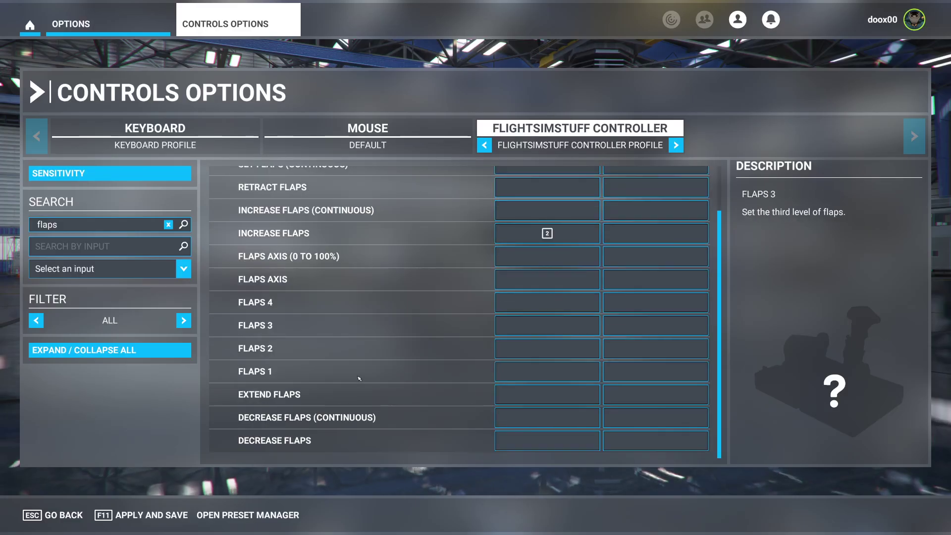
click(544, 443)
click(388, 244)
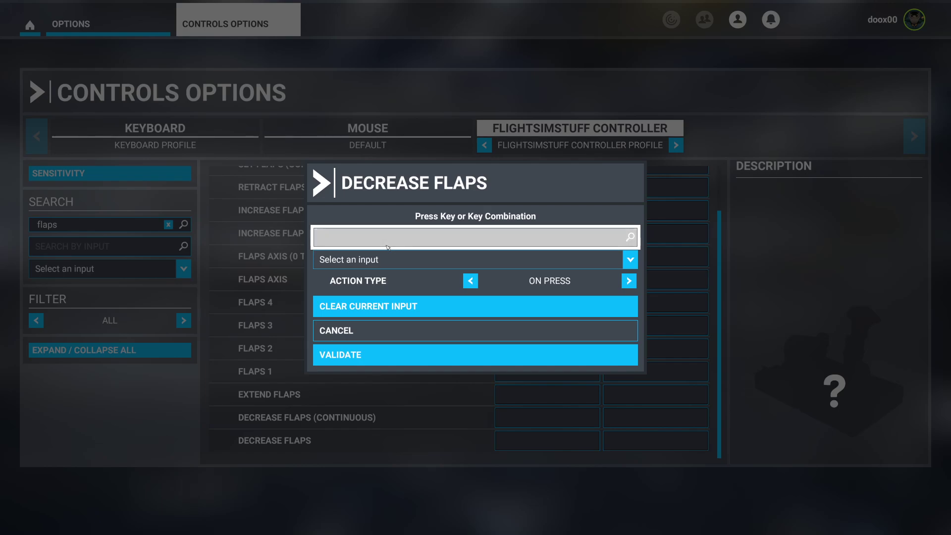
key(1)
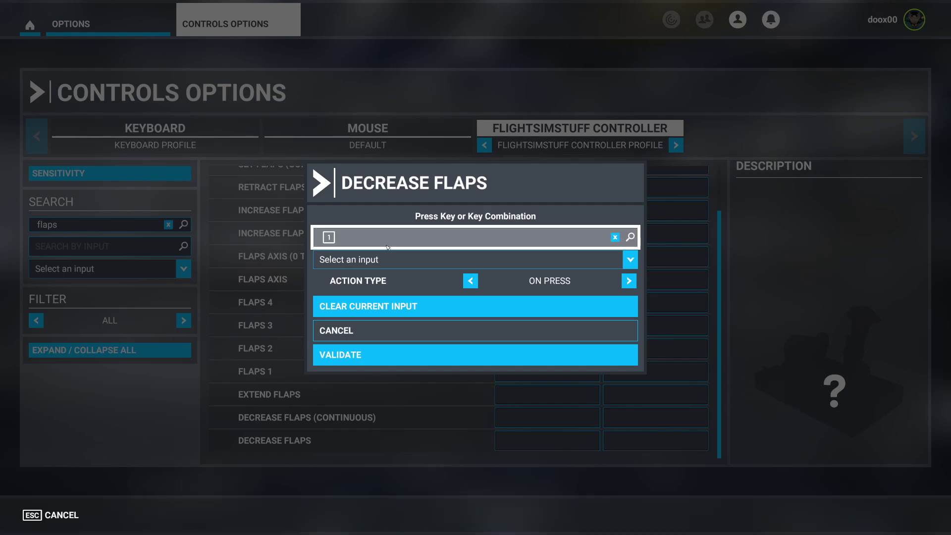
click(346, 355)
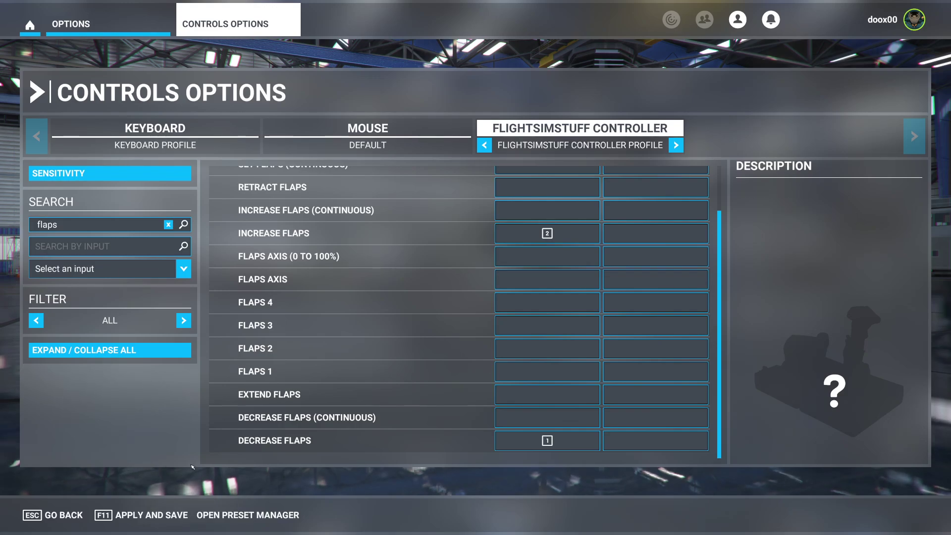
click(149, 515)
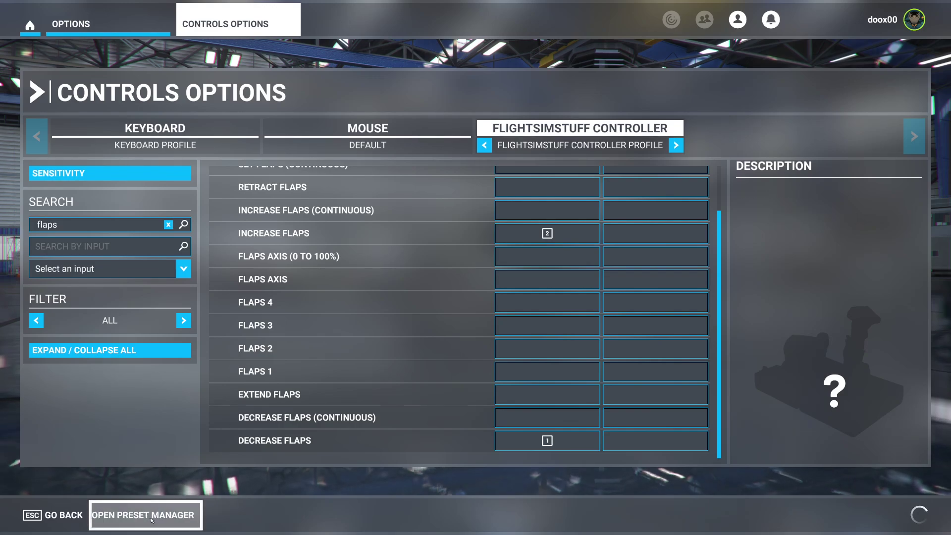
- Leave the controls settings and reopen Controls Options
click(58, 515)
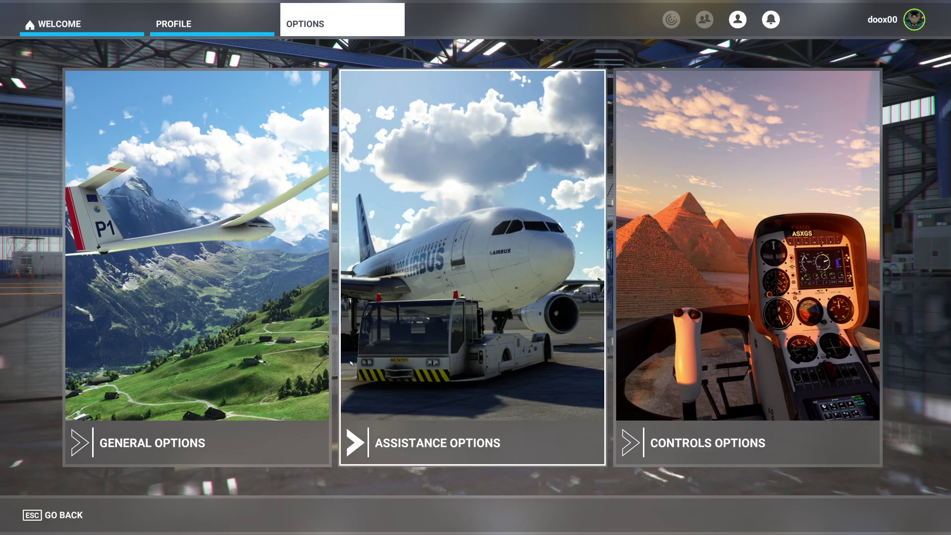
key(Right)
key(Return)
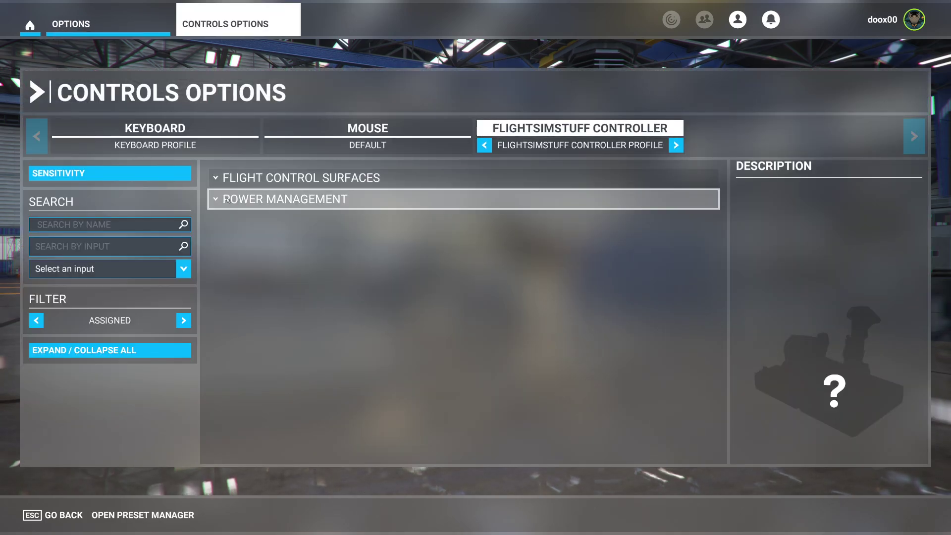
- Expand Power Management, Throttle, Mixture, Propeller, Flight Control Surfaces and Control Trimming Surfaces
click(229, 200)
click(229, 218)
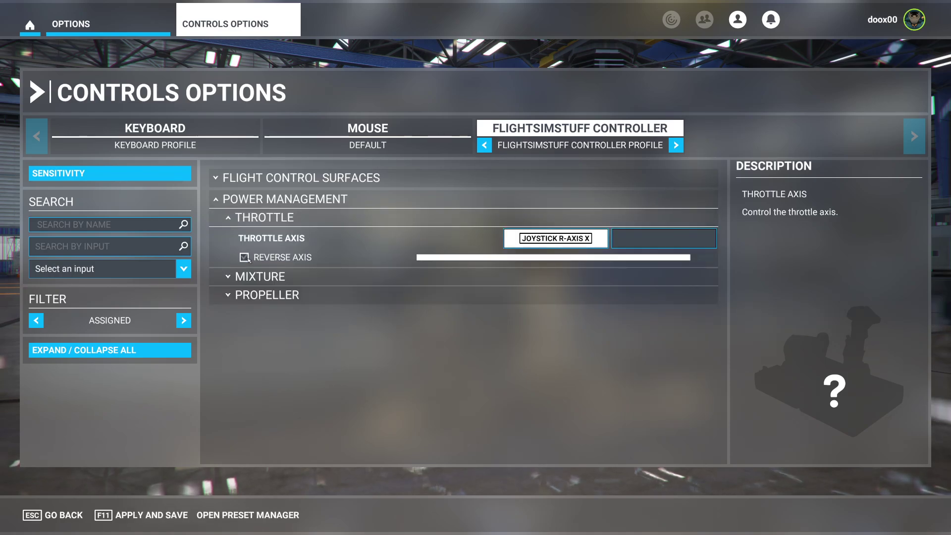
click(258, 277)
click(270, 335)
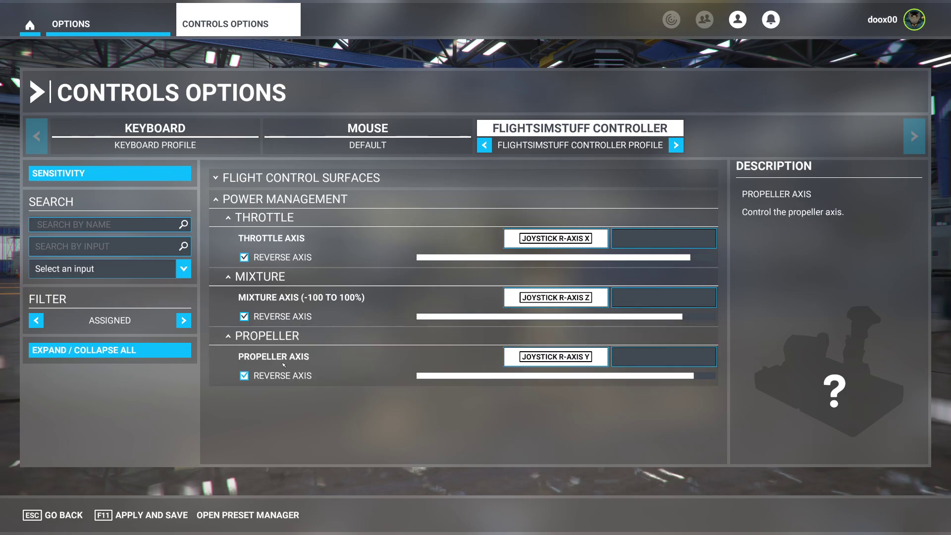
click(226, 179)
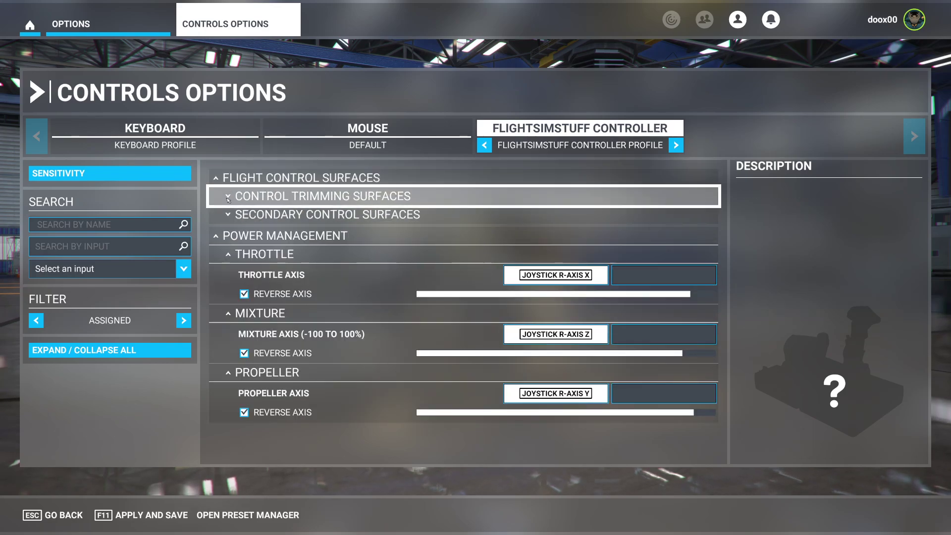
click(229, 199)
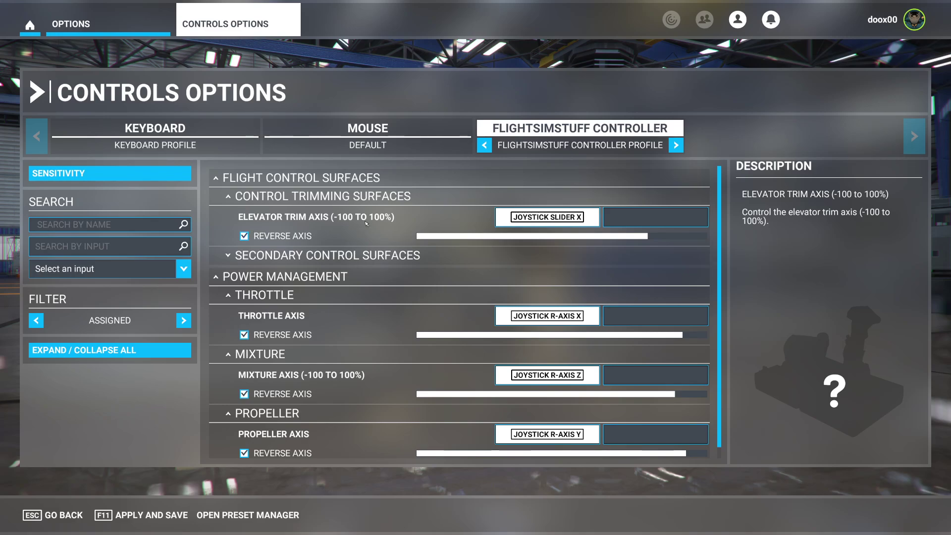